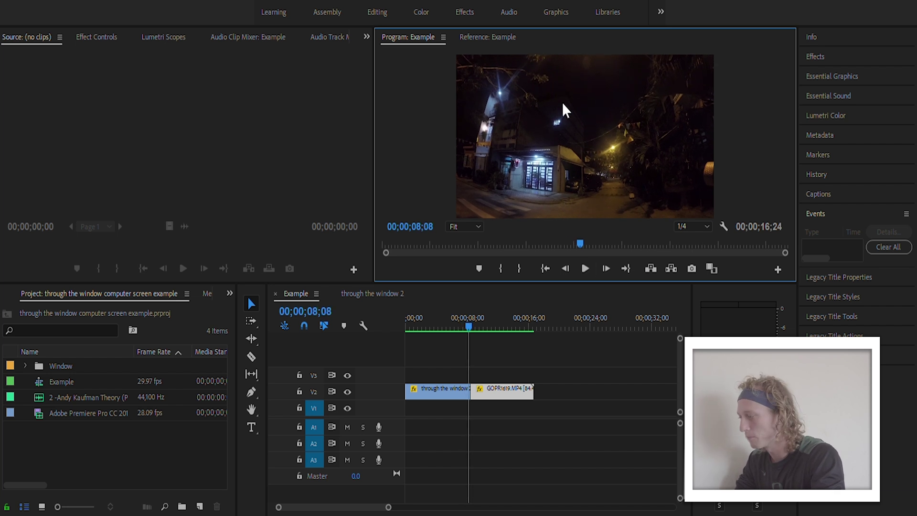
- Move the through the window 2 clip from V2 up to V3
click(584, 257)
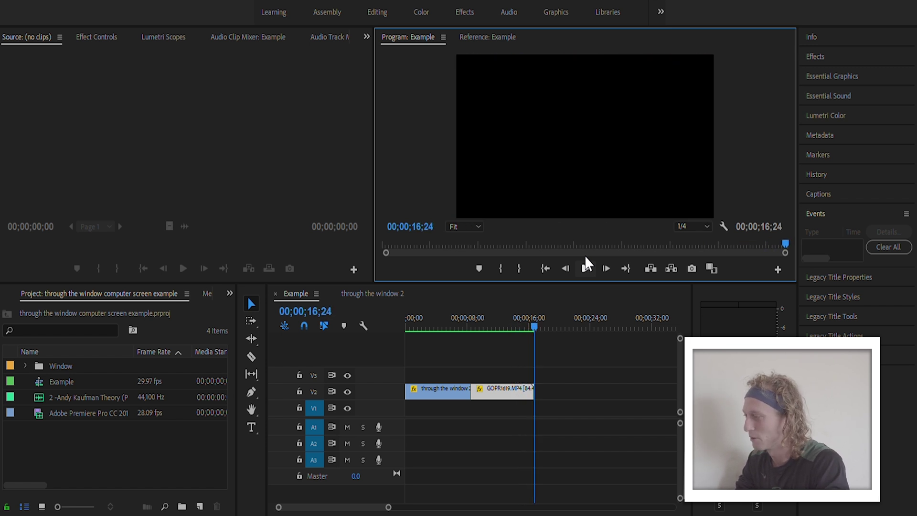
drag(534, 313, 403, 317)
click(443, 385)
drag(442, 385, 442, 372)
drag(409, 315, 458, 322)
- Stop on the window frame at 08;12 and start exporting it as a JPEG still
click(584, 267)
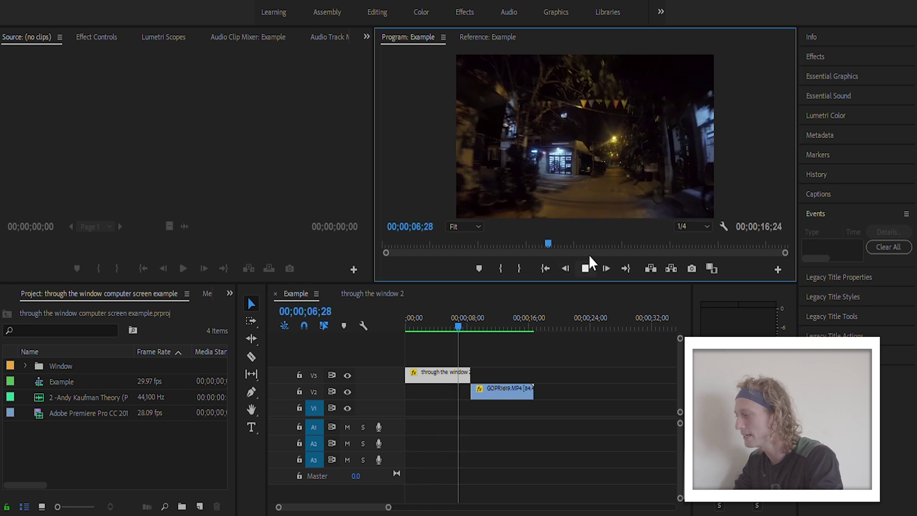
click(589, 266)
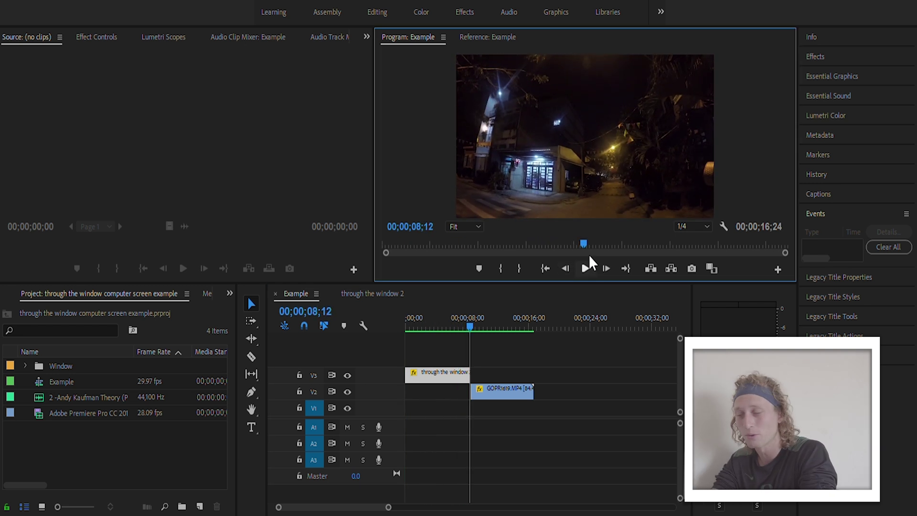
click(690, 262)
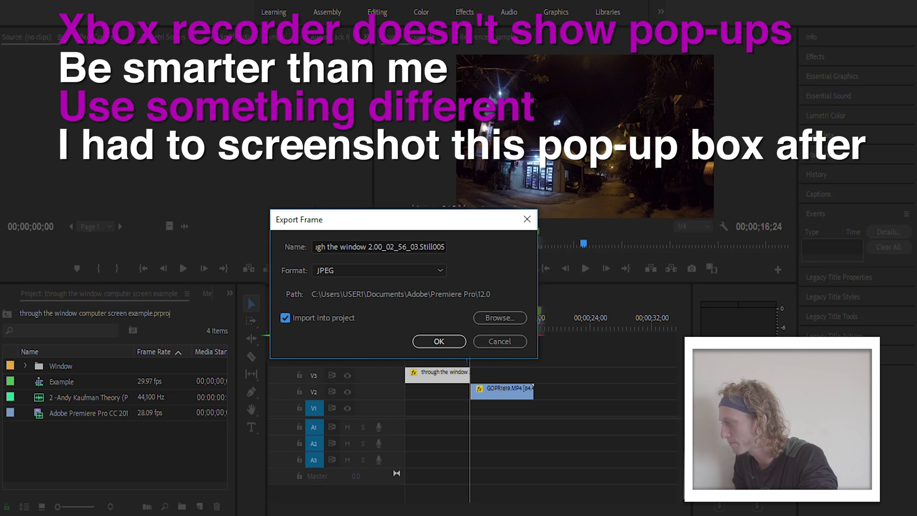
- Import the exported still Example.00_00_08_12, place it on V3 after the window clip, and preview
click(439, 341)
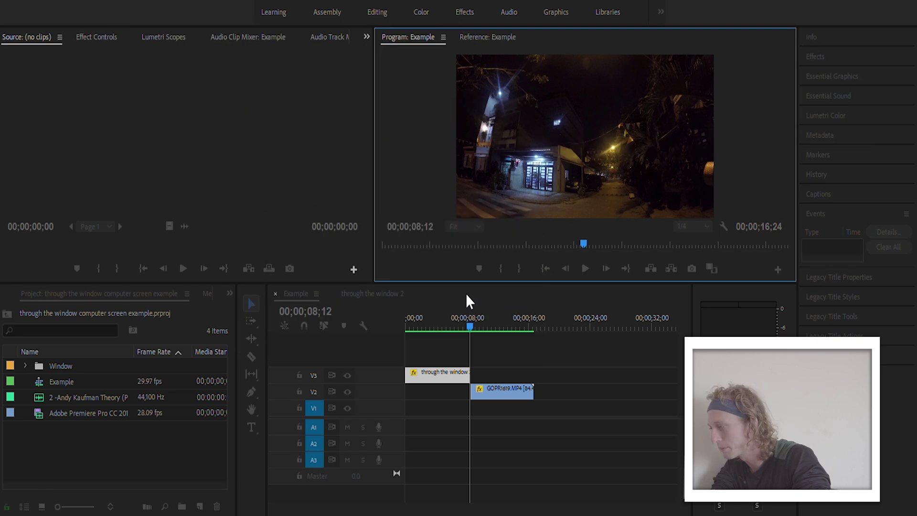
drag(40, 367, 476, 375)
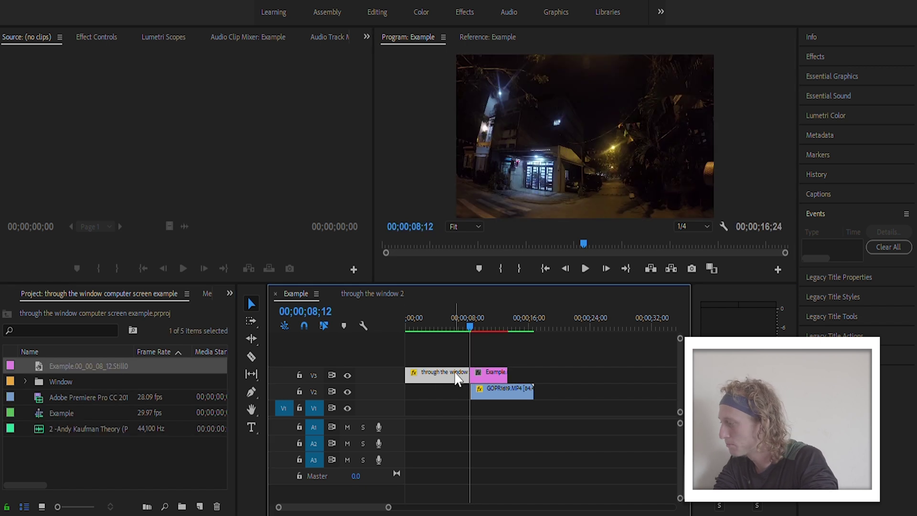
drag(469, 312, 463, 313)
click(585, 261)
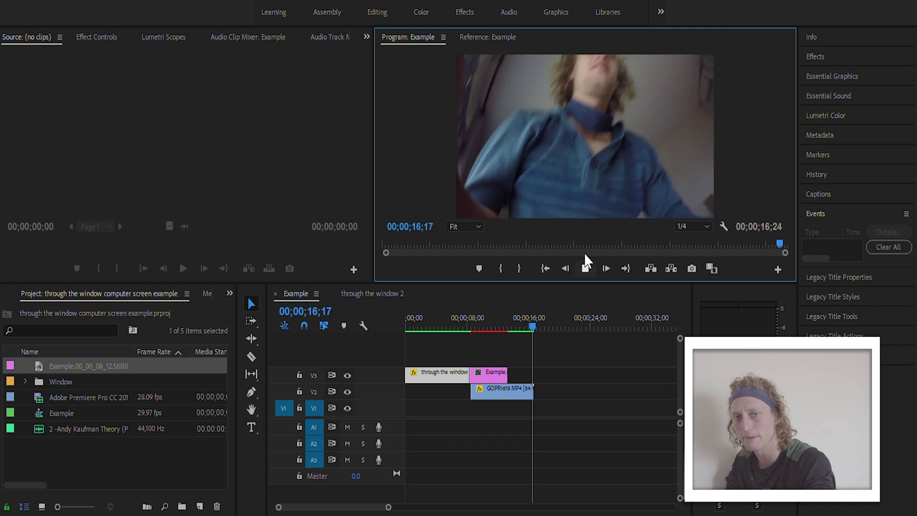
key(Home)
- Select the Example.00_00_08_12 still to show its default Position, Scale and Opacity, and preview the cut
key(Down)
click(492, 372)
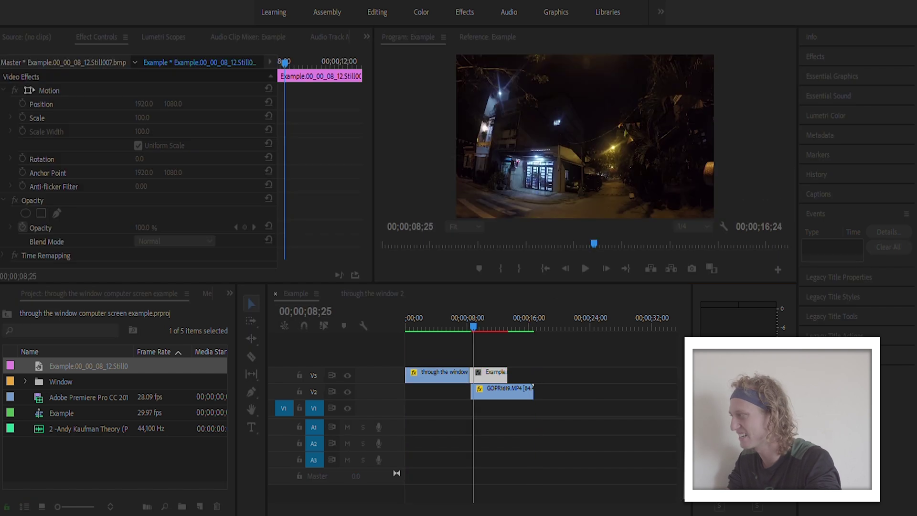
key(space)
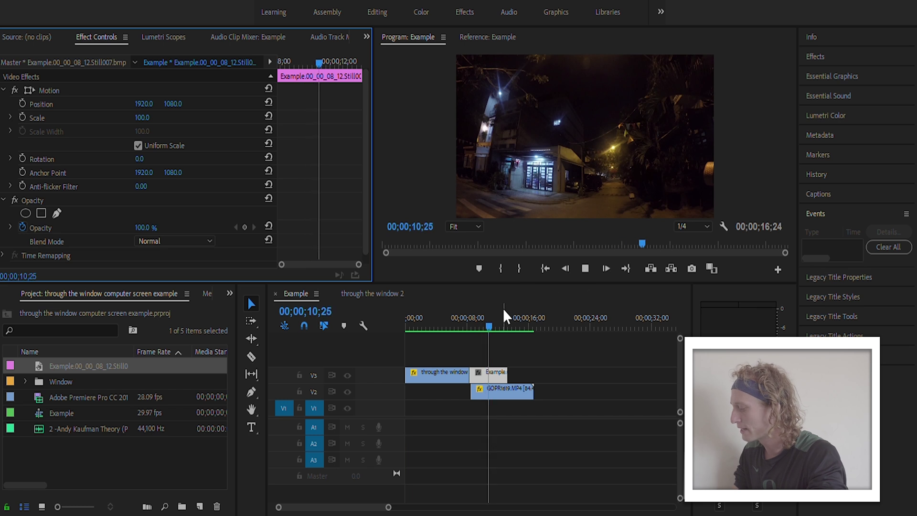
click(442, 327)
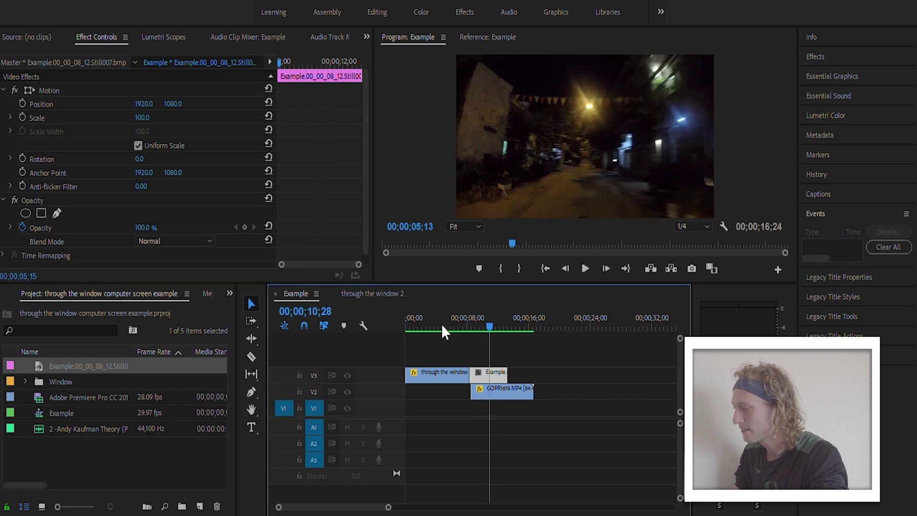
click(578, 257)
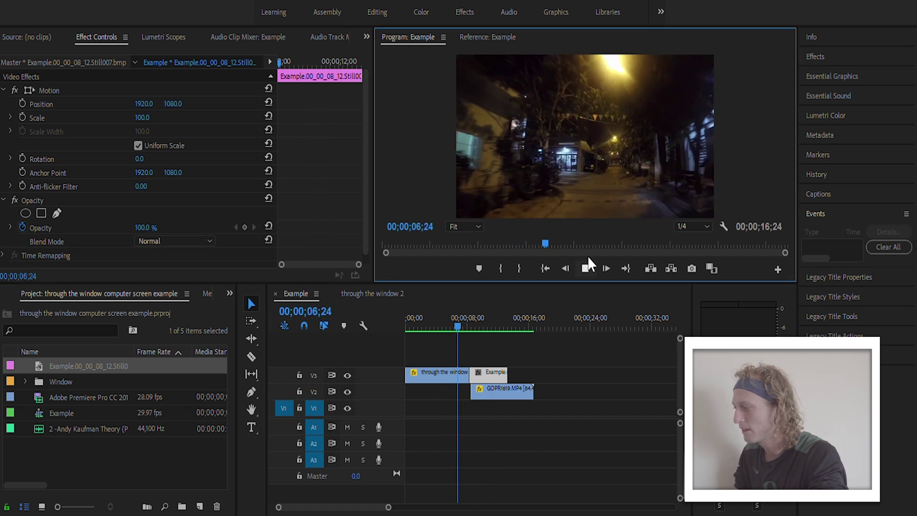
click(588, 268)
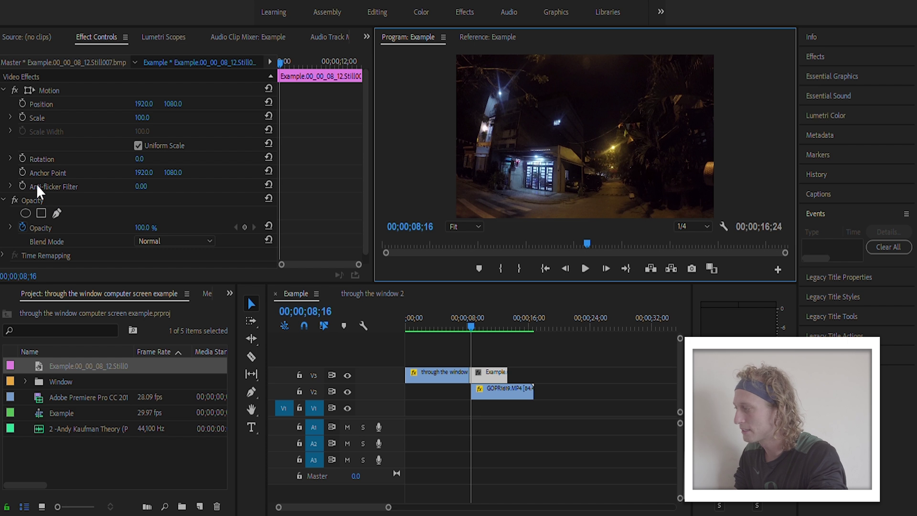
click(506, 353)
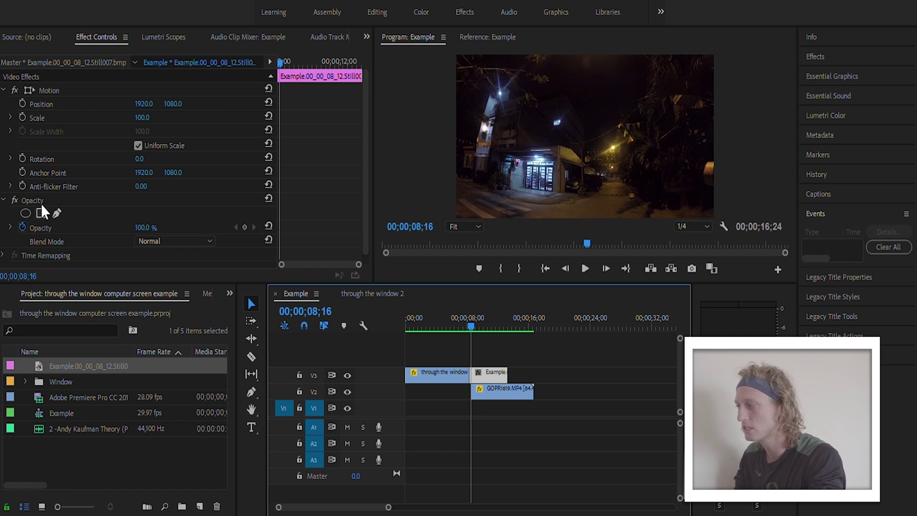
- Add a pen mask to the still's Opacity and zoom the Program monitor to 150%
click(57, 210)
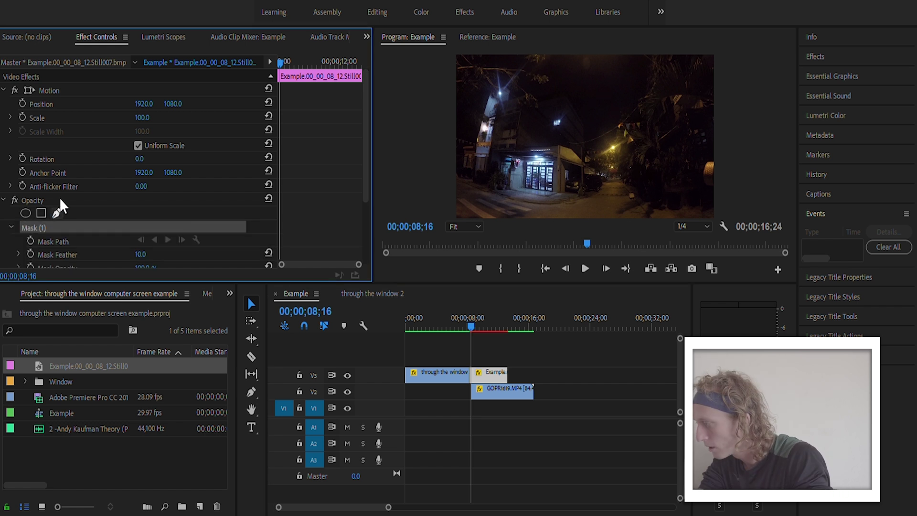
click(450, 214)
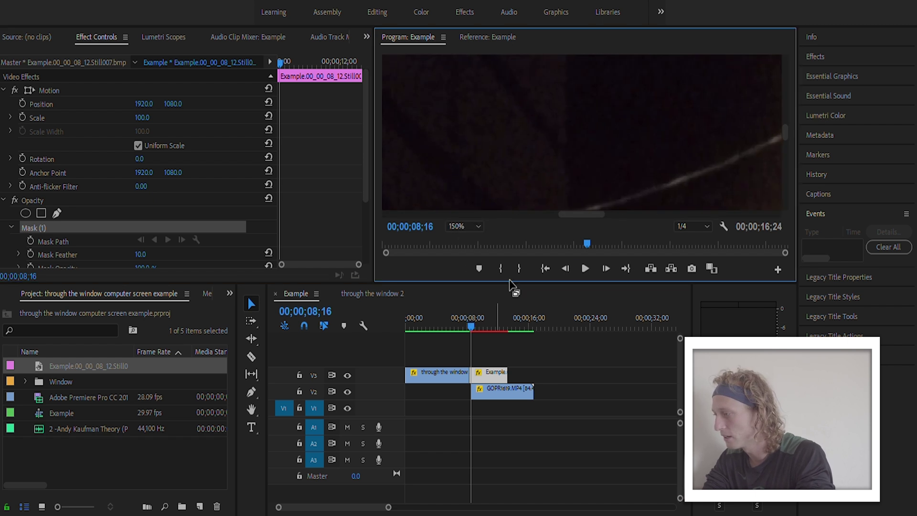
drag(578, 213, 643, 213)
drag(786, 124, 786, 98)
drag(647, 213, 541, 193)
drag(786, 96, 784, 107)
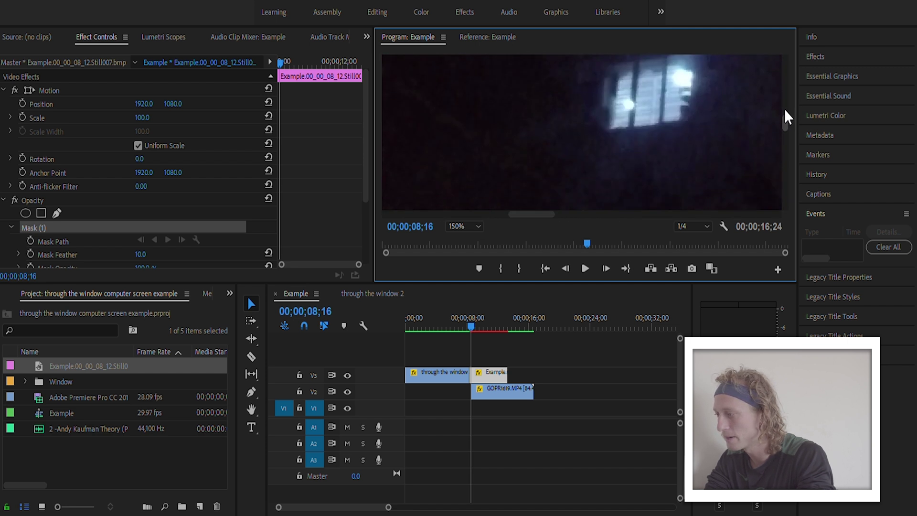
- Place four points at the window's corners to close Mask (1) around it
click(610, 168)
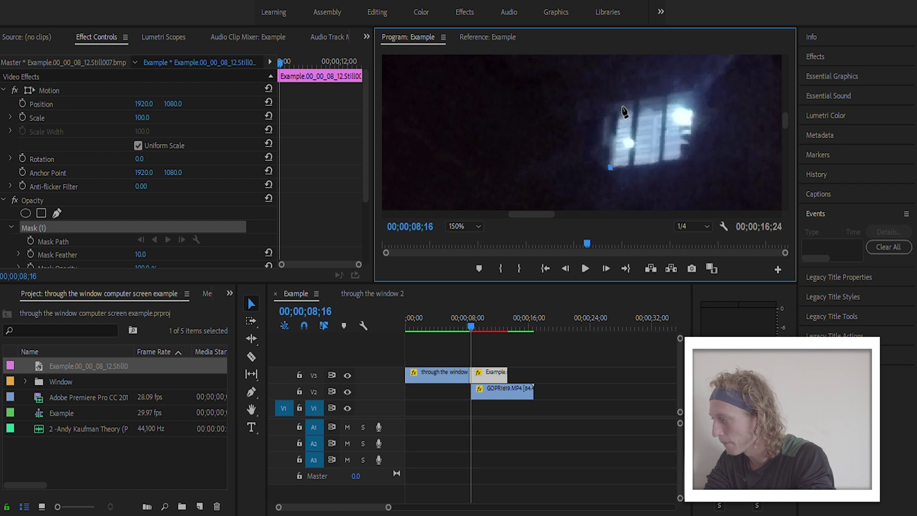
click(695, 98)
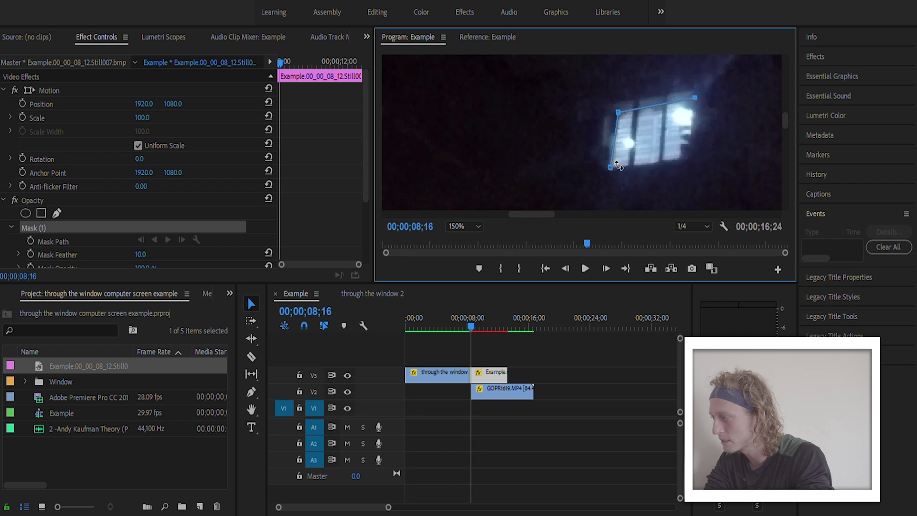
click(690, 160)
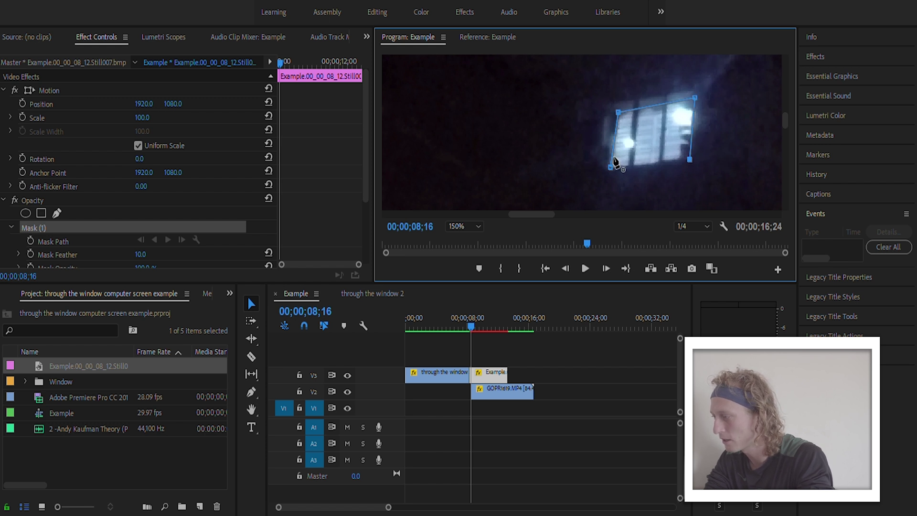
click(613, 160)
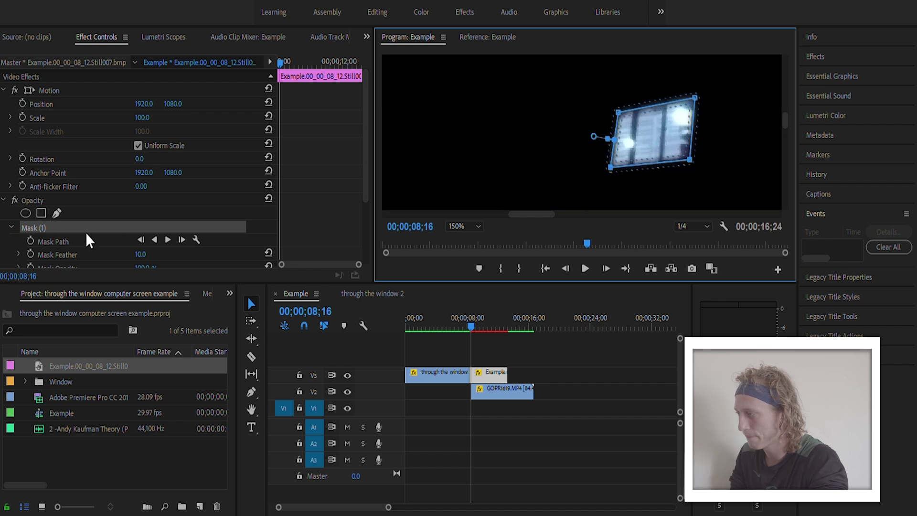
scroll(283, 234, down, 2)
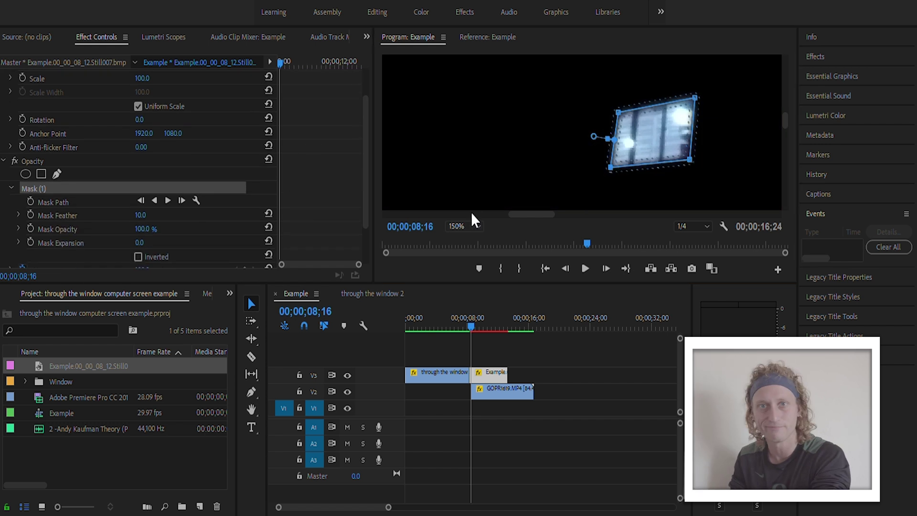
- Tick Inverted on Mask (1) so the window becomes a cutout
click(464, 227)
click(454, 232)
click(464, 226)
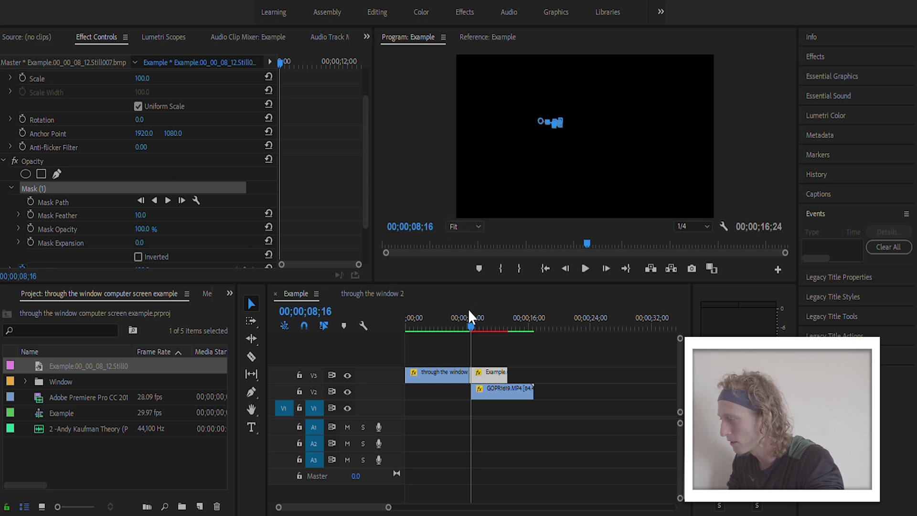
click(468, 309)
drag(602, 201, 537, 205)
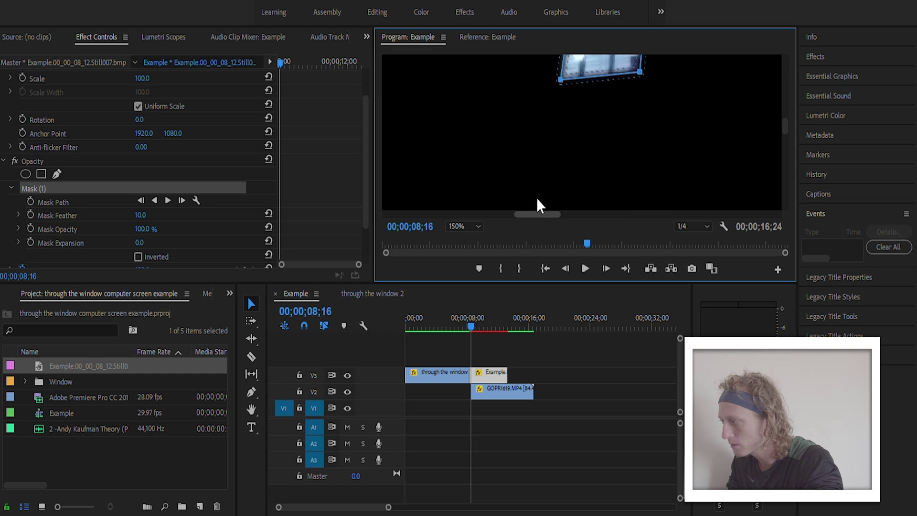
drag(786, 117, 786, 108)
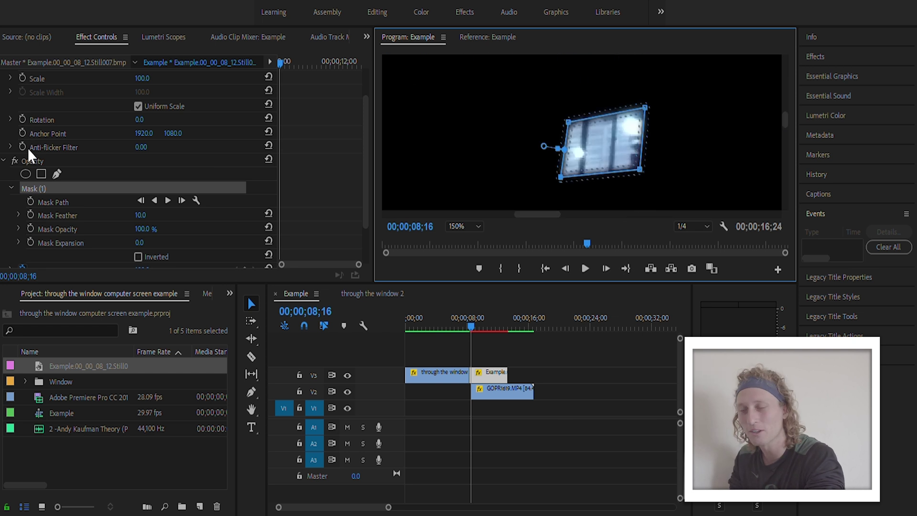
scroll(41, 204, down, 1)
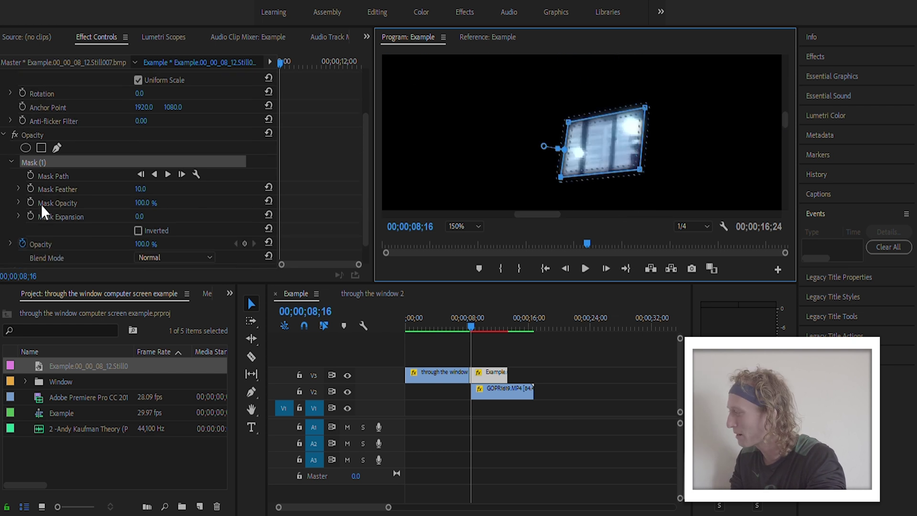
click(138, 230)
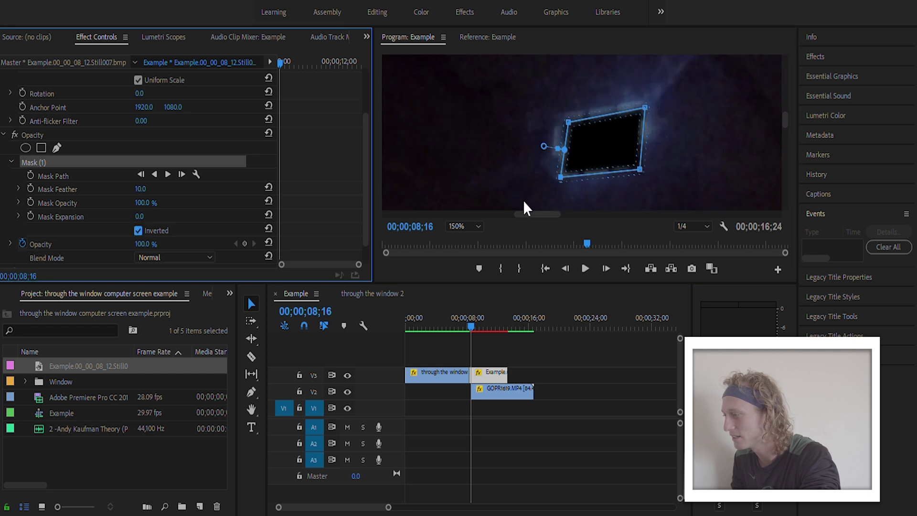
- Set the Program monitor to 75% and play the sequence from 11;26
click(462, 225)
click(463, 278)
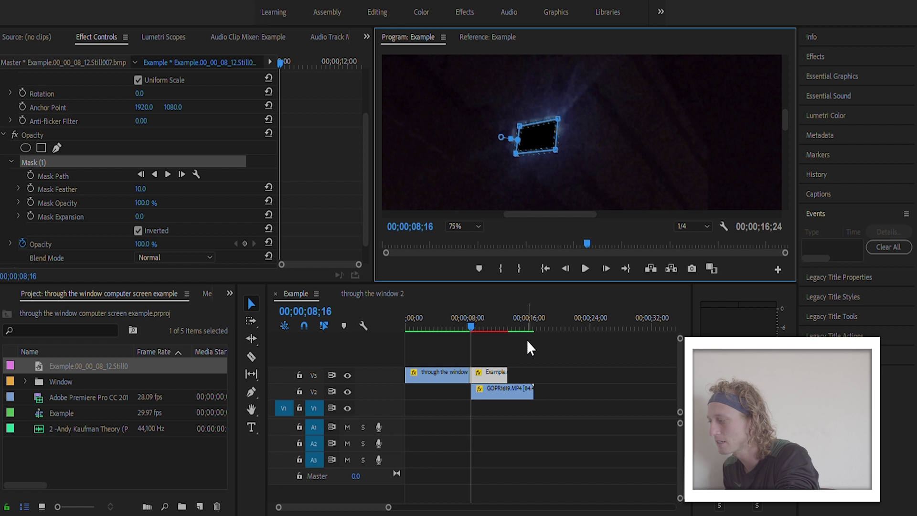
drag(483, 308, 497, 308)
key(space)
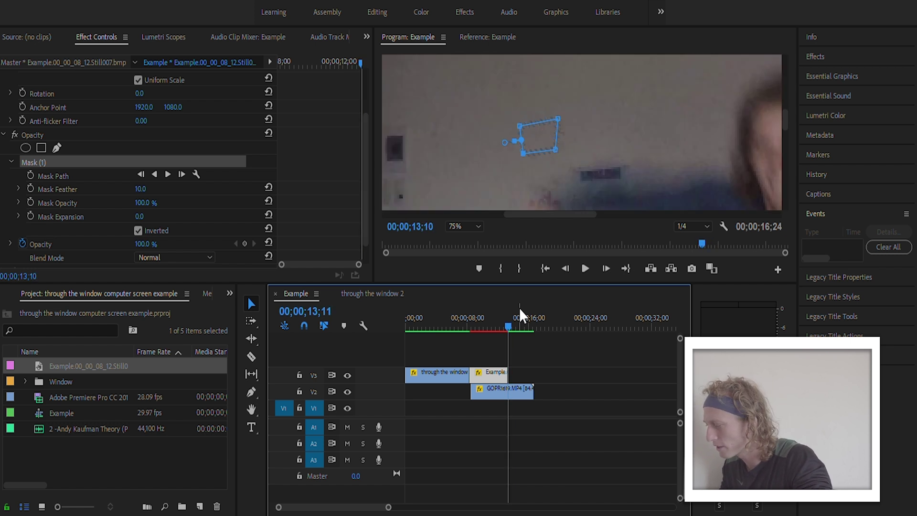
key(space)
- Try out the still's Scale and Position X near its end at 13;10
key(Up)
key(Left)
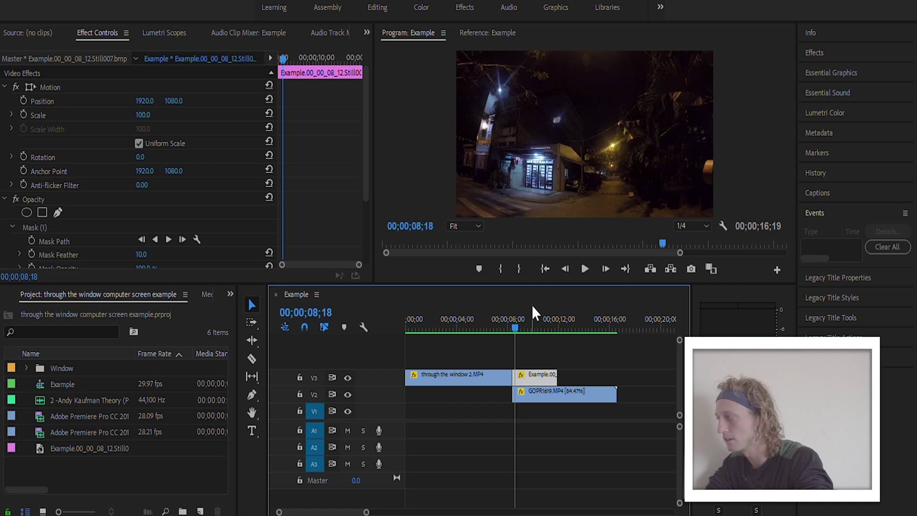
drag(143, 115, 151, 98)
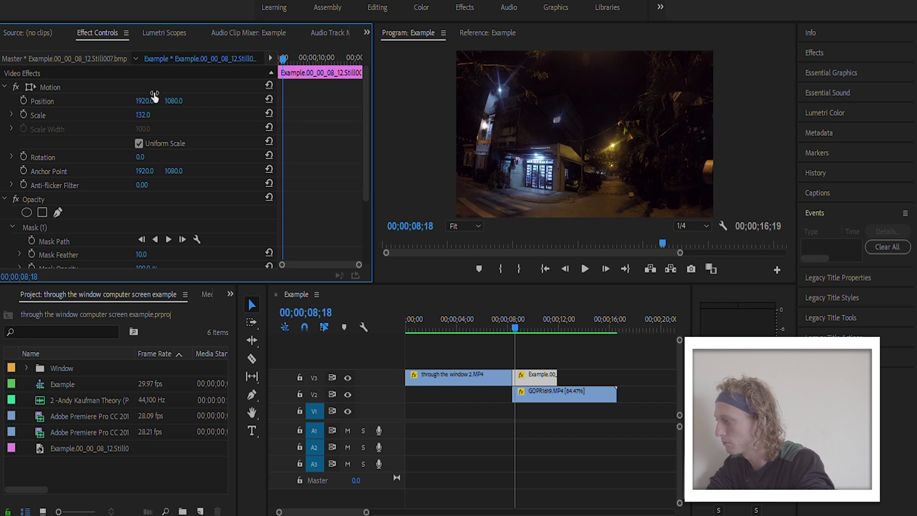
drag(155, 98, 144, 97)
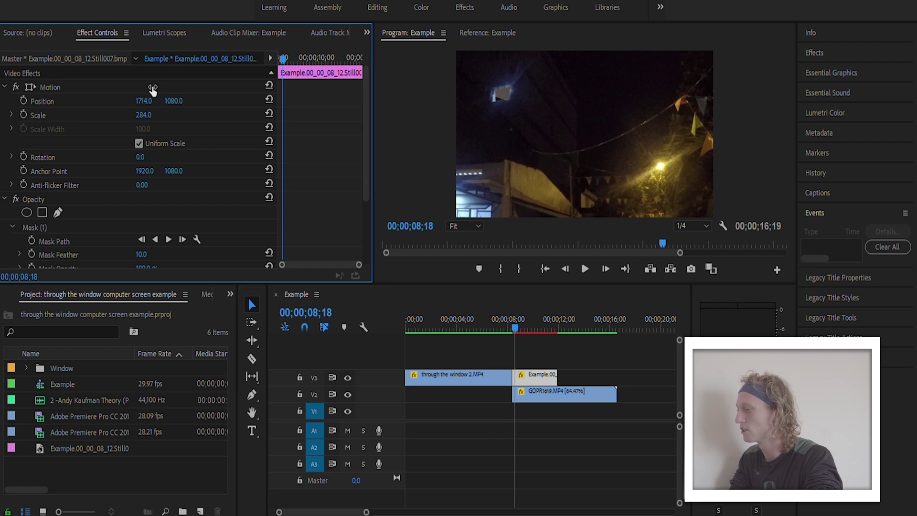
drag(152, 96, 585, 268)
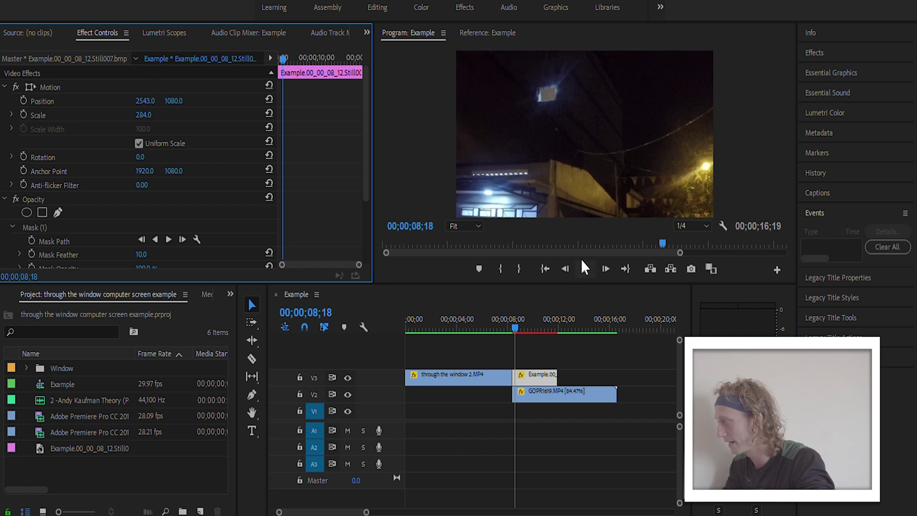
- Reset the still's Motion to Position 1920, 1080 and Scale 100
click(269, 85)
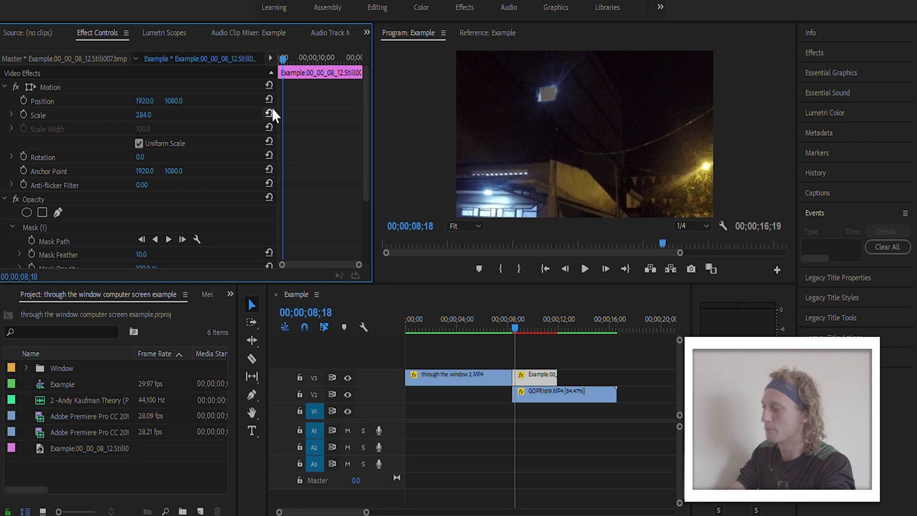
key(Left)
key(Left)
key(Left)
key(Left)
key(Left)
key(Left)
key(Left)
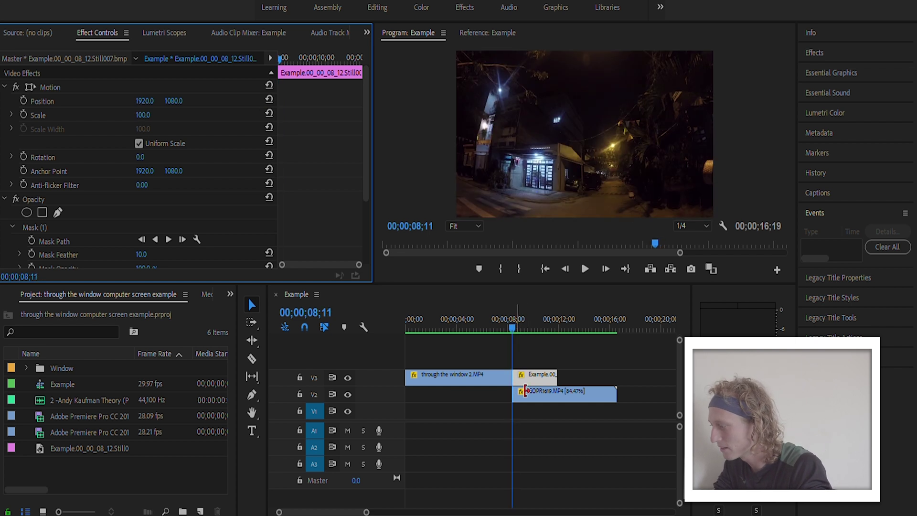
drag(371, 509, 317, 497)
- Drag the still's anchor point onto the lit window in the Program Monitor
key(Right)
key(Right)
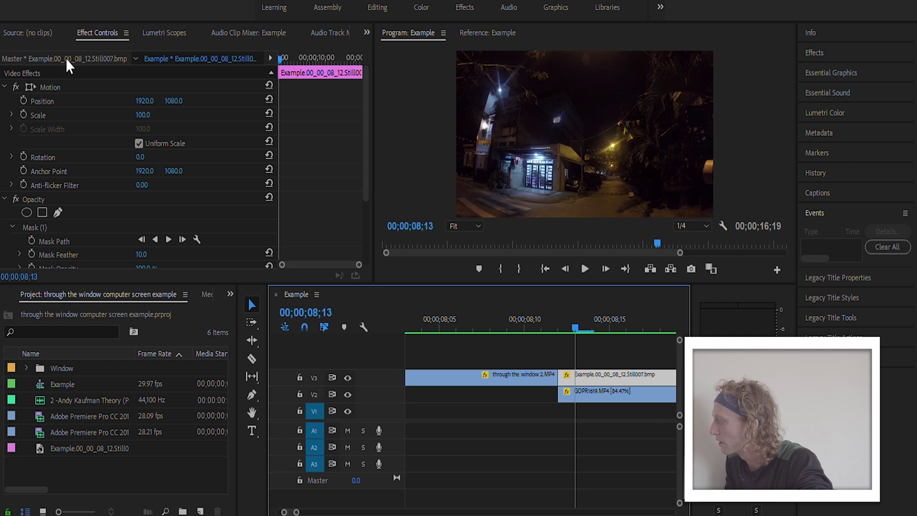
click(56, 86)
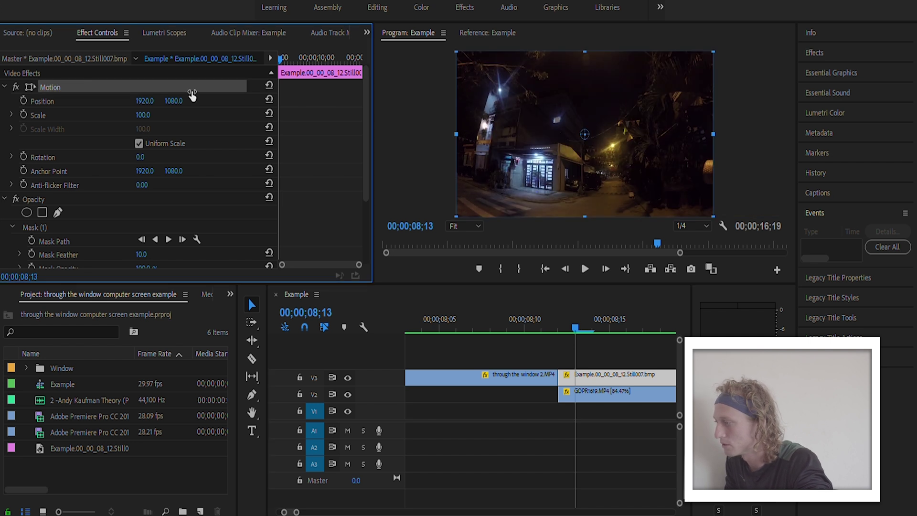
click(587, 127)
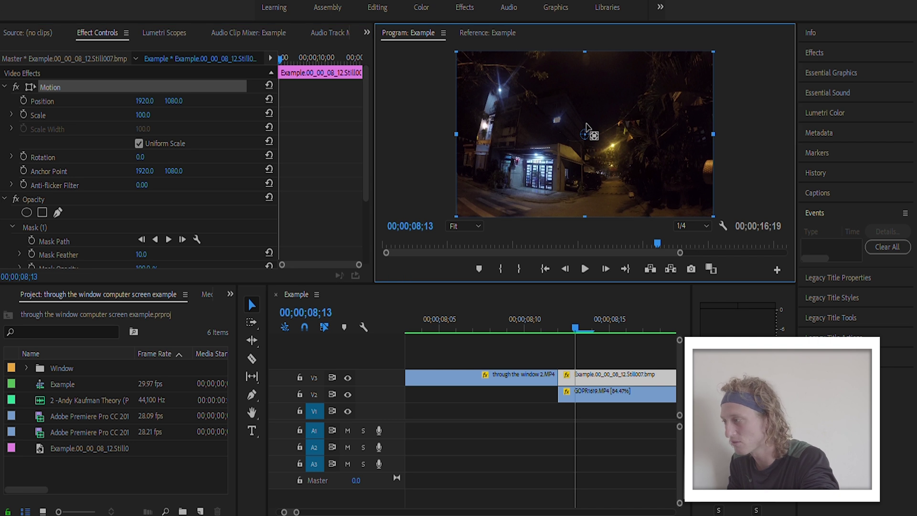
drag(587, 125, 559, 112)
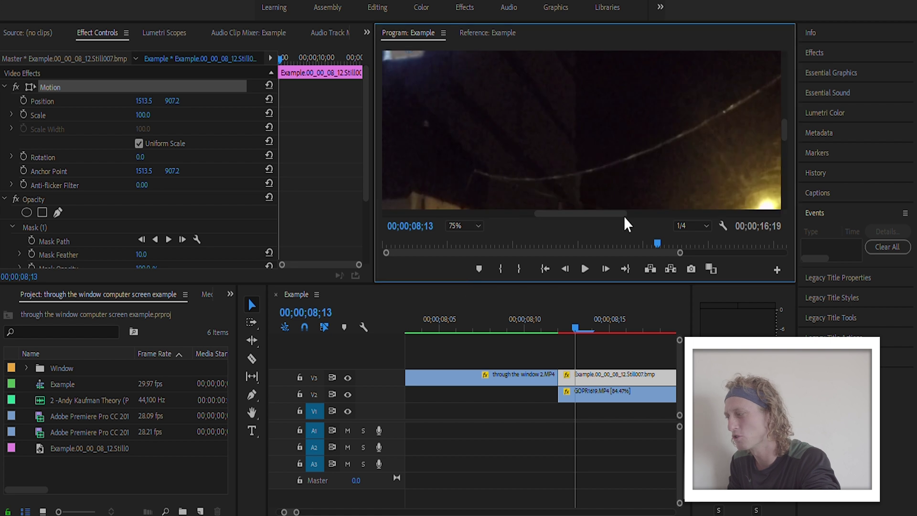
scroll(602, 198, left, 3)
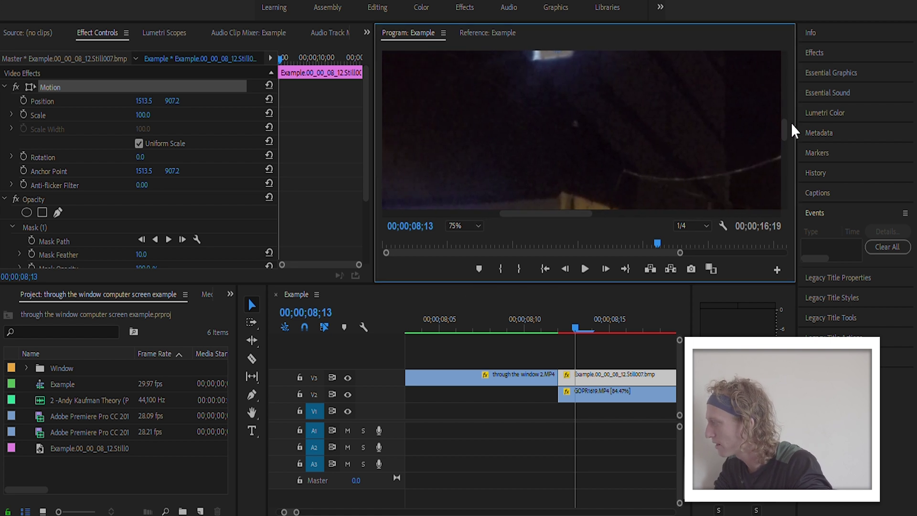
scroll(782, 105, up, 3)
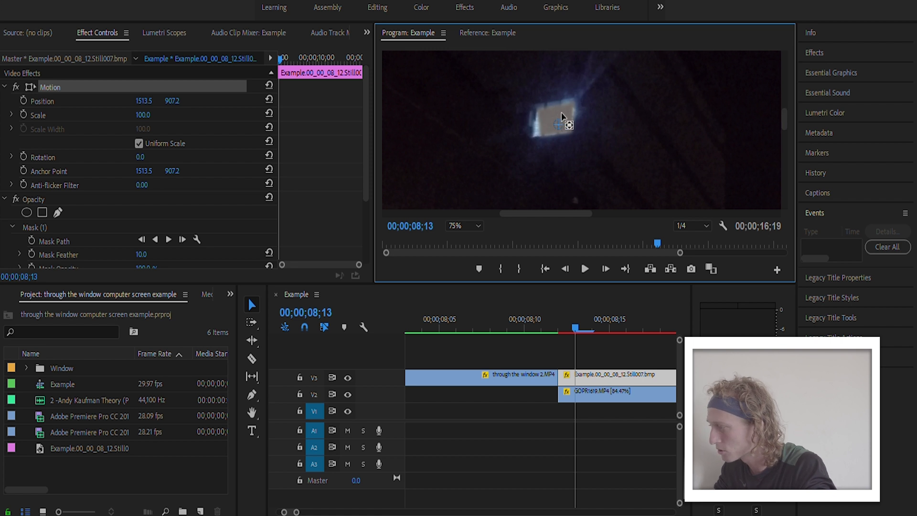
drag(559, 112, 555, 110)
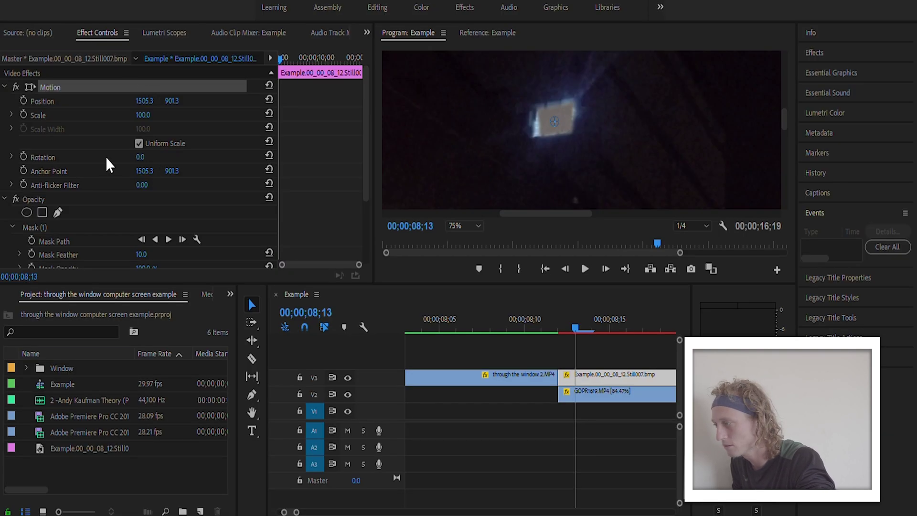
- Check that Anchor Point and Position both read 1505.3, 901.3, then return the monitor to Fit
click(67, 162)
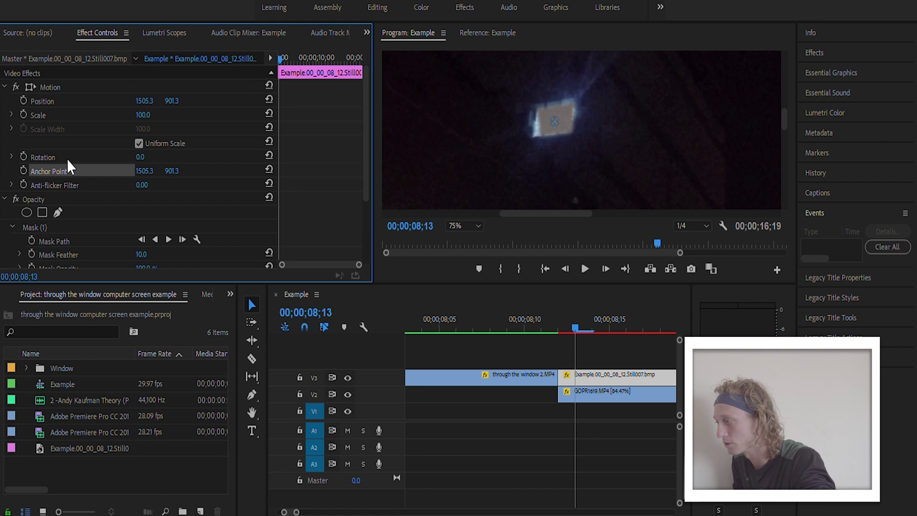
click(48, 94)
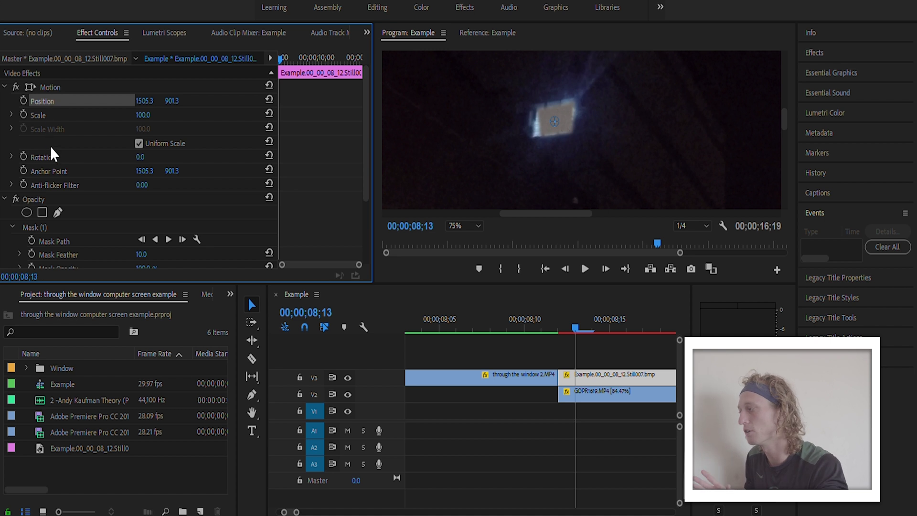
click(53, 162)
click(133, 97)
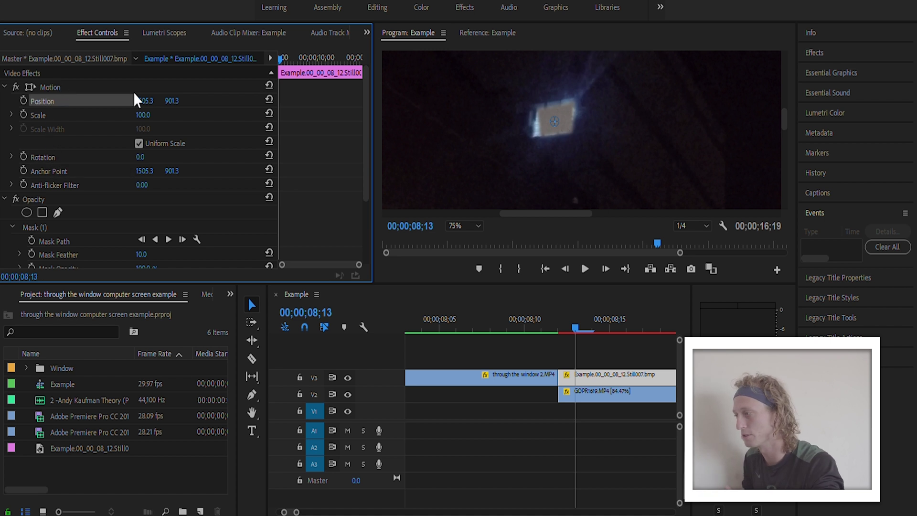
click(467, 224)
click(482, 194)
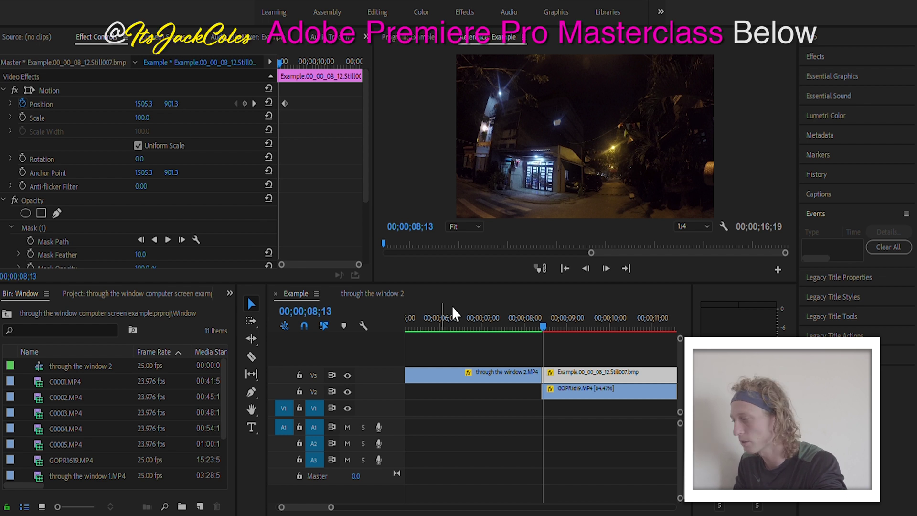
- Step back to the still's first frame at 08;13 and set a Scale keyframe at 100
click(570, 366)
key(space)
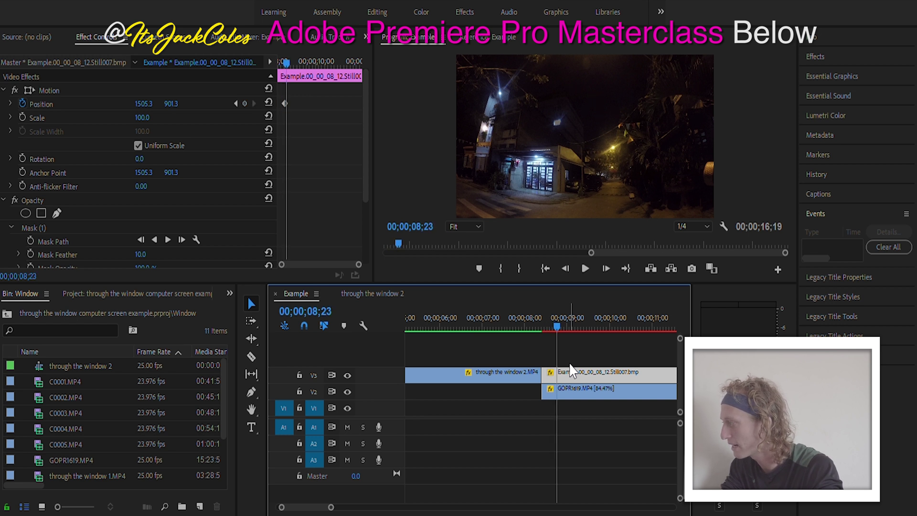
key(Left)
key(Left)
key(Left)
key(Left)
key(Left)
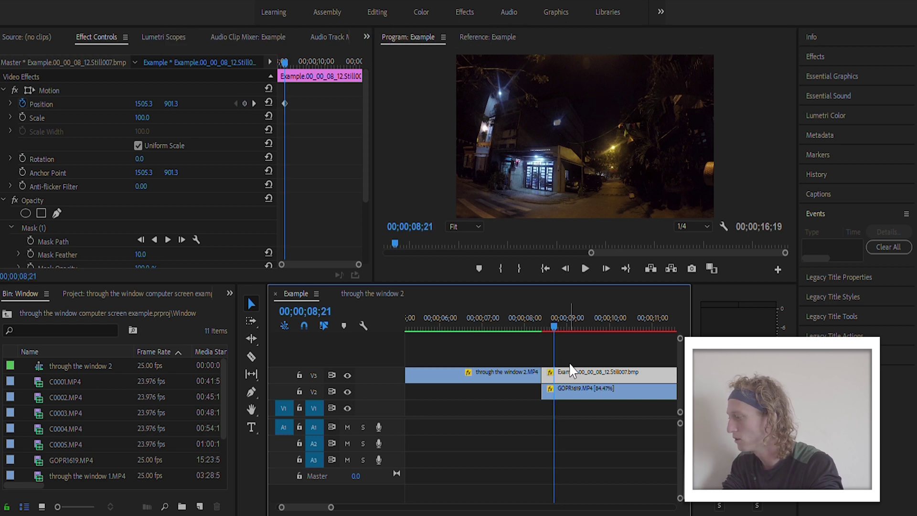
key(Left)
key(Left)
key(Left)
key(Left)
key(Left)
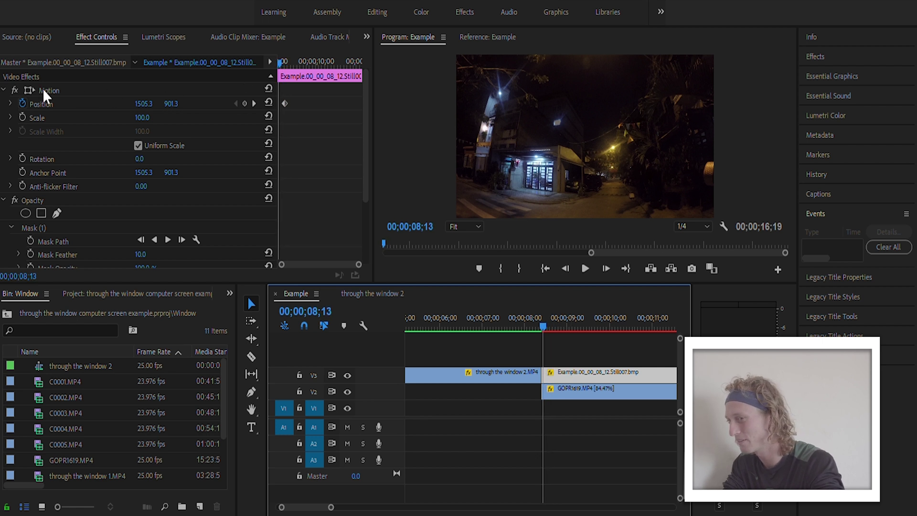
click(22, 117)
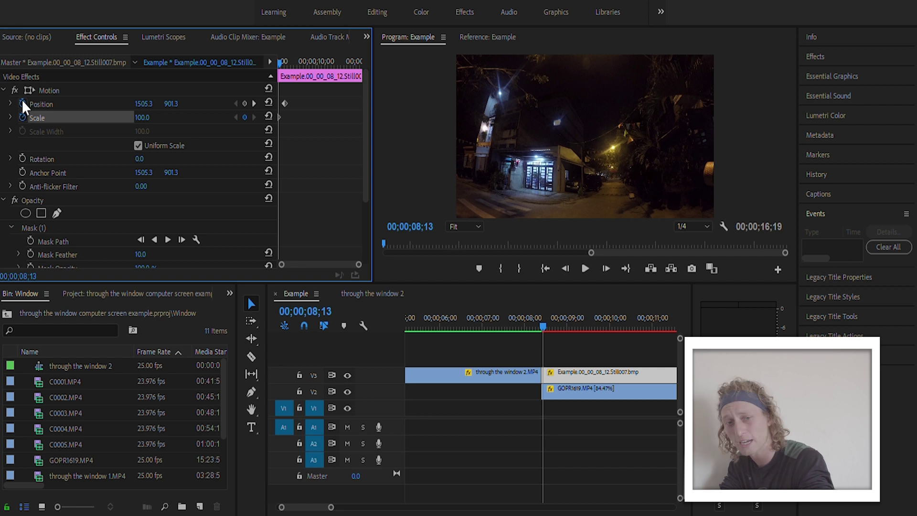
key(Right)
key(Right)
key(Right)
key(Right)
key(Right)
key(Right)
key(Right)
key(Right)
key(Right)
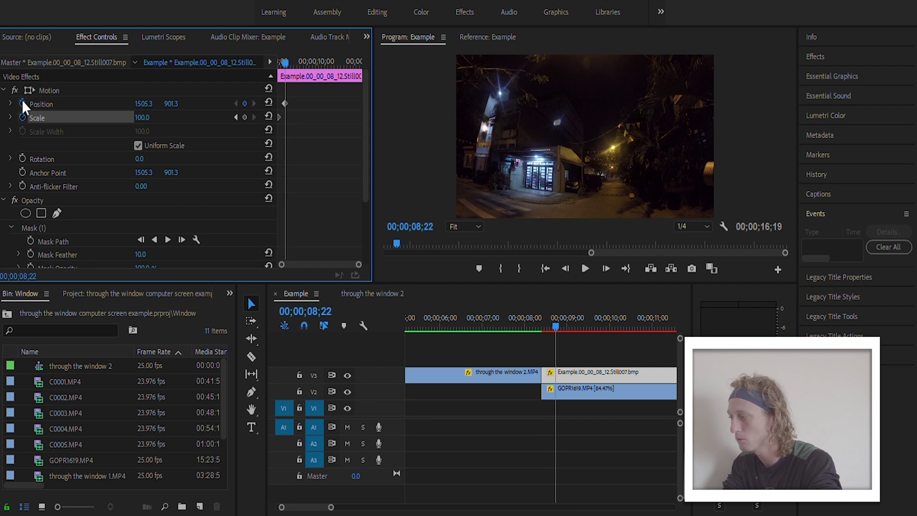
- Enter Scale 3500 at 08;22 as the end keyframe
click(143, 117)
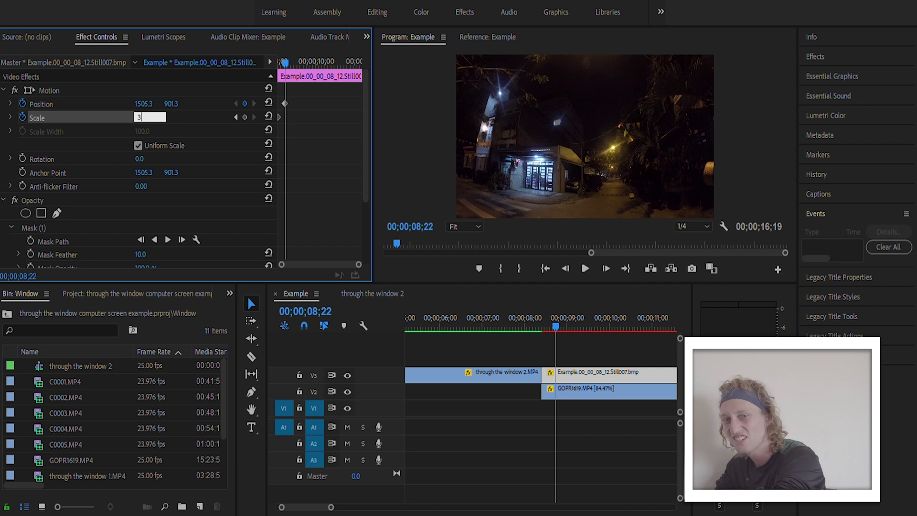
key(Return)
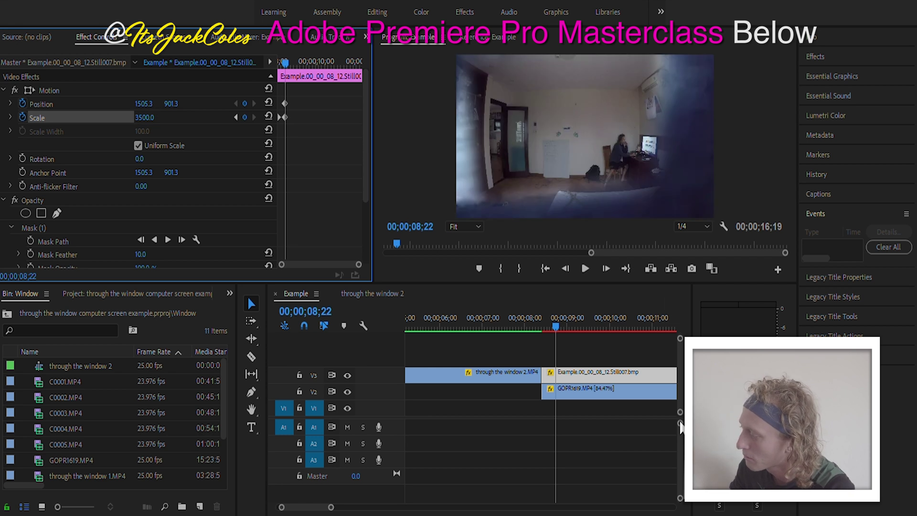
- Shorten the frozen-frame clip on V3 and play the zoom transition
drag(335, 498, 363, 499)
drag(555, 366, 510, 372)
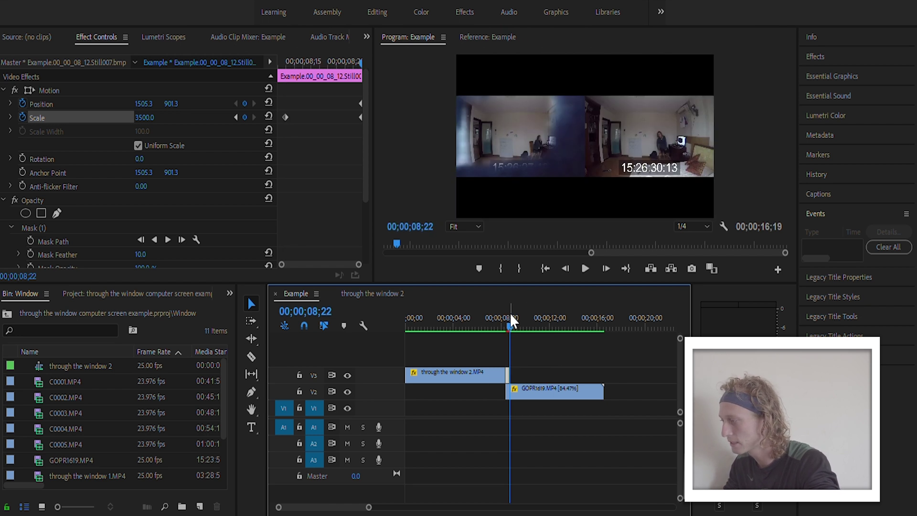
drag(510, 314, 497, 316)
click(579, 252)
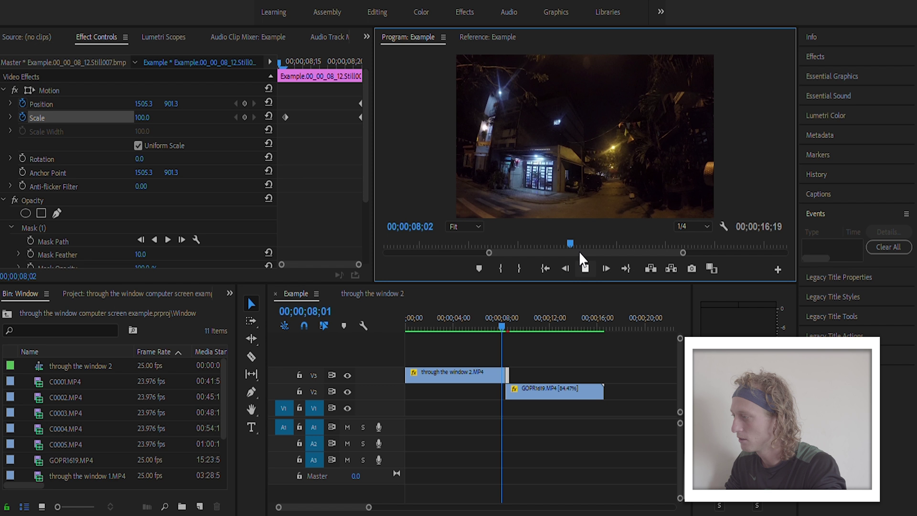
key(space)
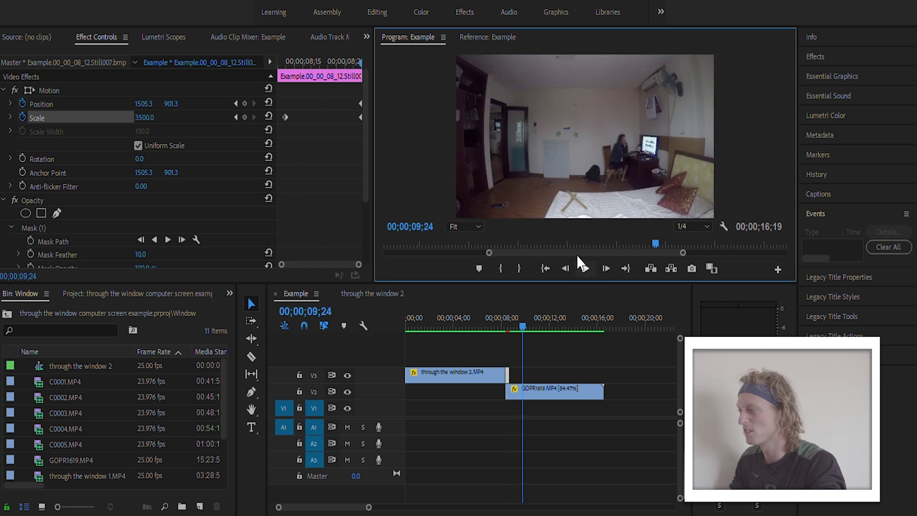
- Replay the zoom from just before the cut and extend the still's end on V3
click(509, 312)
drag(509, 311, 503, 311)
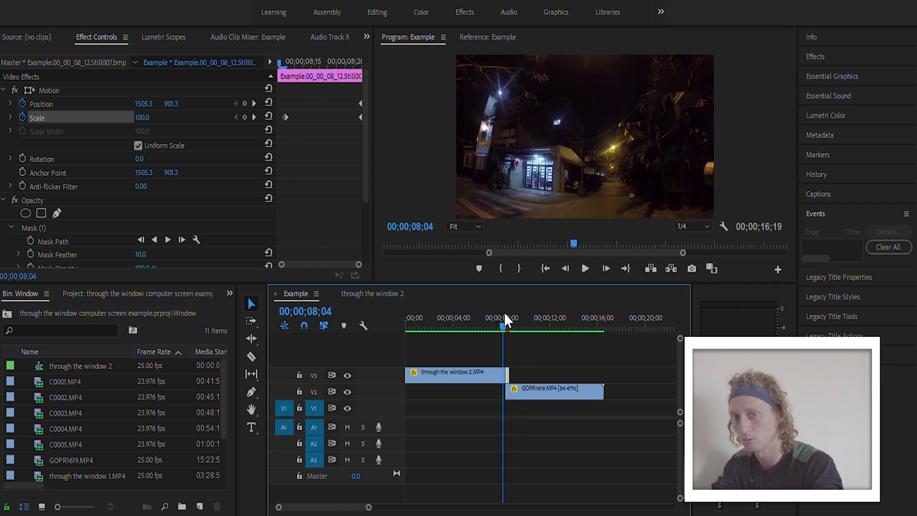
click(591, 254)
key(space)
key(space)
drag(517, 310, 504, 311)
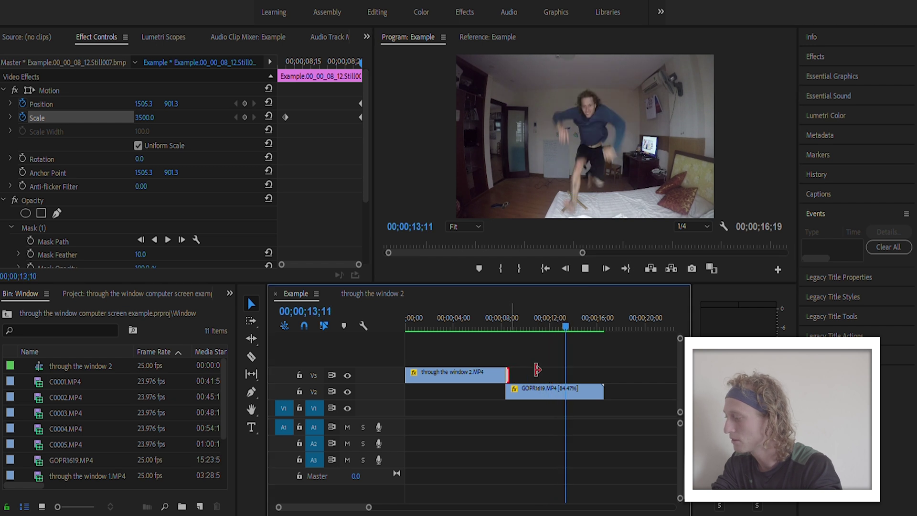
drag(508, 375, 539, 375)
- Rewind to before the window transition and play it back to review the zoom
drag(527, 314, 497, 314)
click(586, 255)
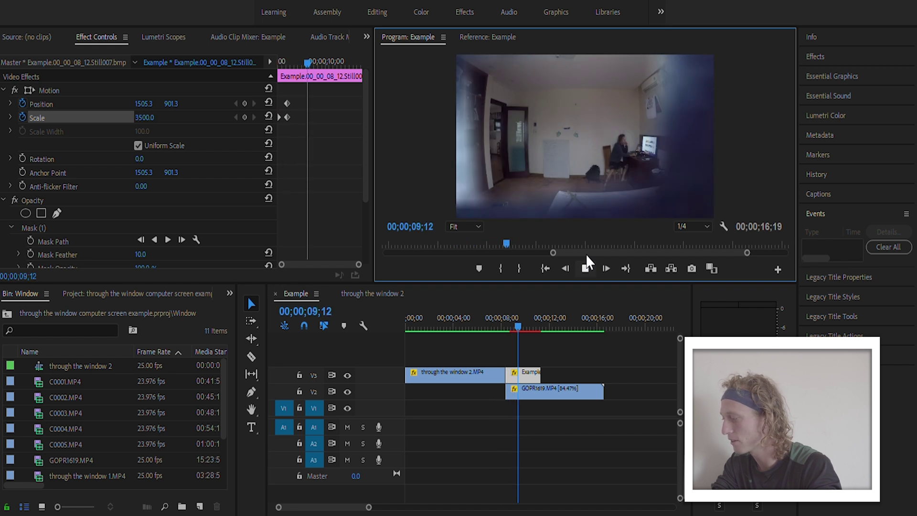
click(583, 257)
- Move the end Scale keyframe later for a slower zoom, replay it, and trim the V3 still's end
drag(288, 102, 360, 108)
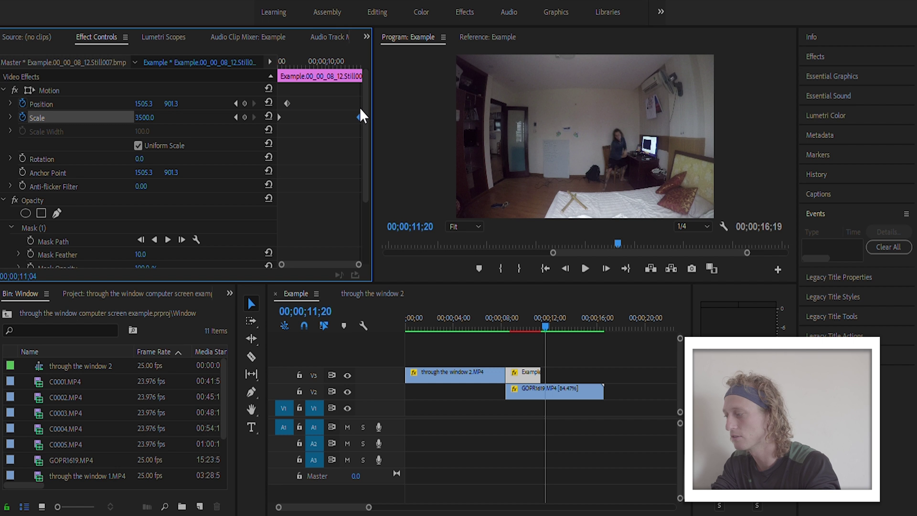
drag(525, 313, 501, 315)
click(580, 260)
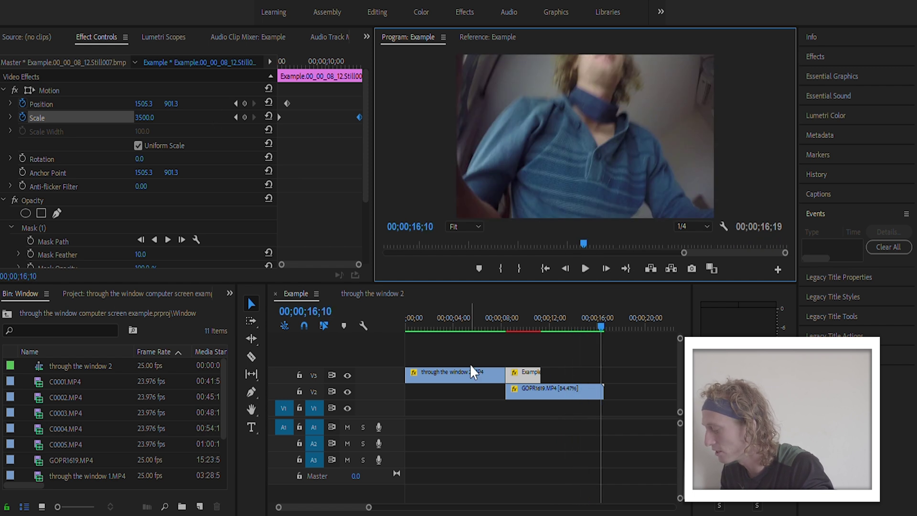
drag(542, 371, 507, 369)
drag(599, 310, 507, 323)
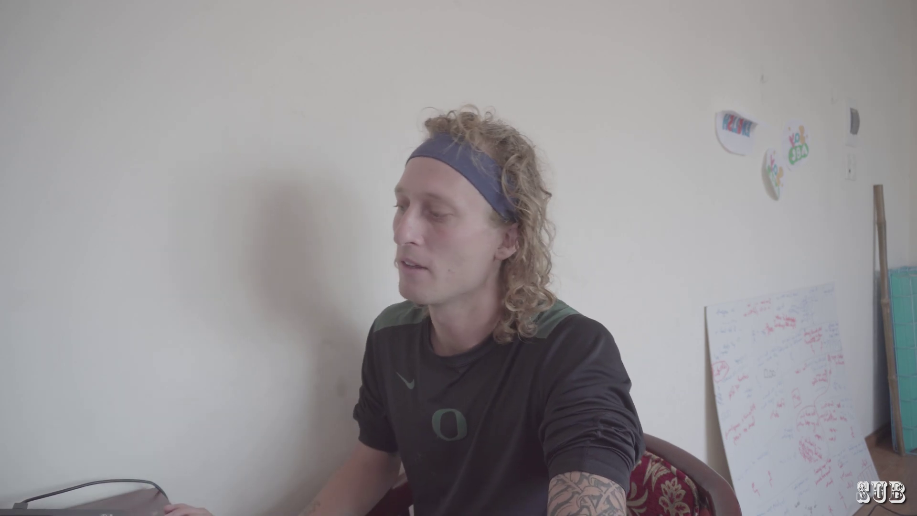